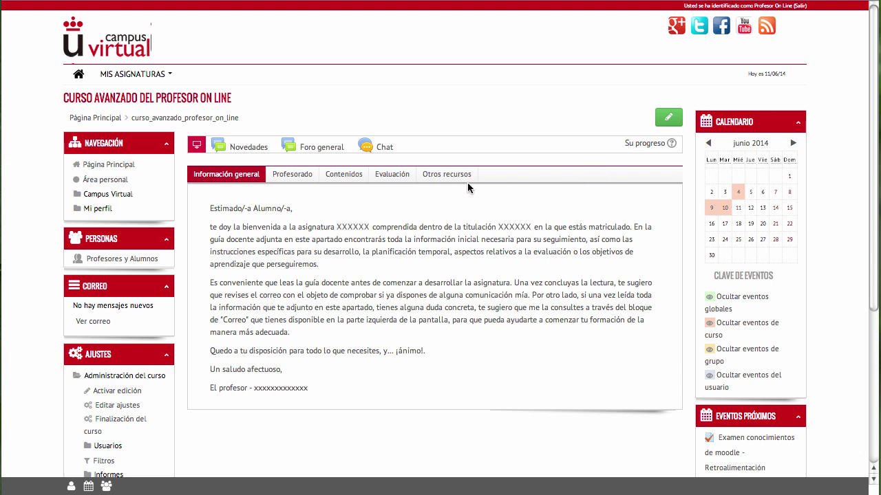
Open the course's question bank and list the questions of the Tema 1 category.
scroll(259, 195, down, 3)
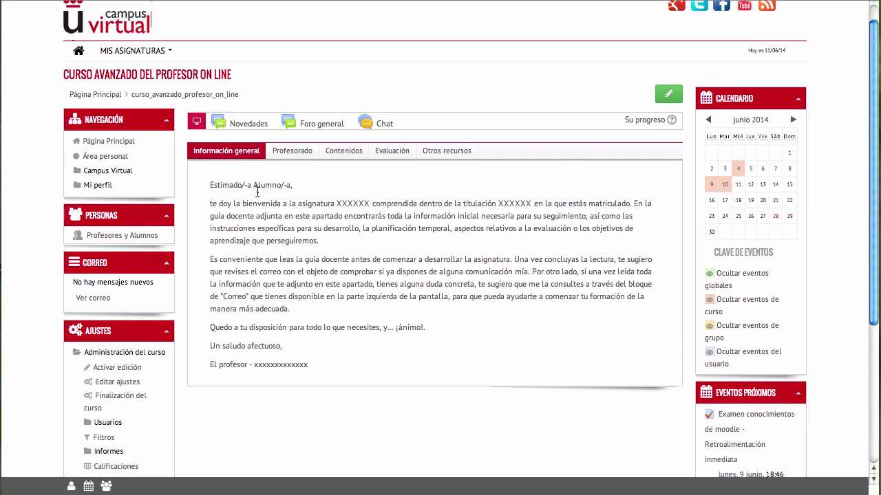
scroll(180, 190, down, 5)
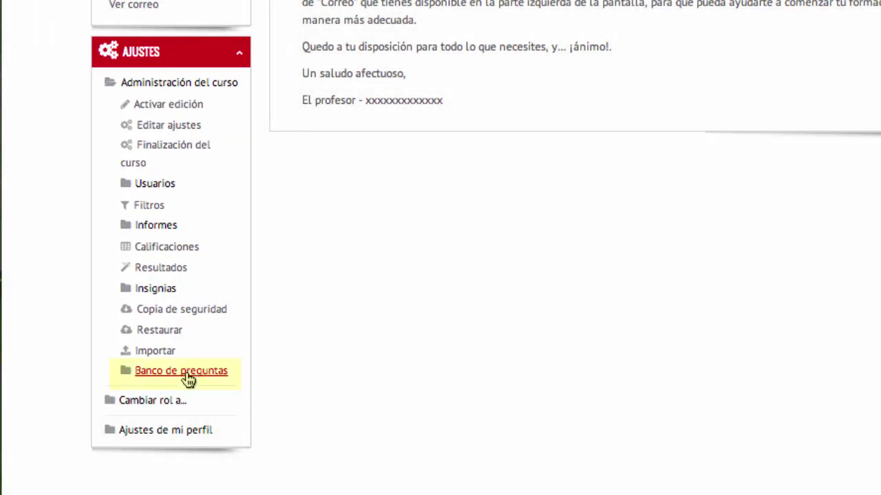
click(144, 345)
scroll(188, 380, down, 3)
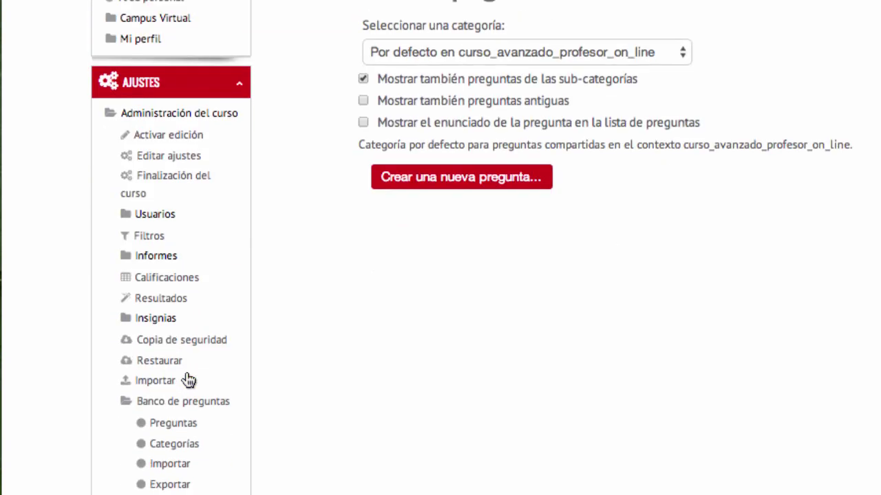
click(180, 426)
click(638, 51)
click(584, 65)
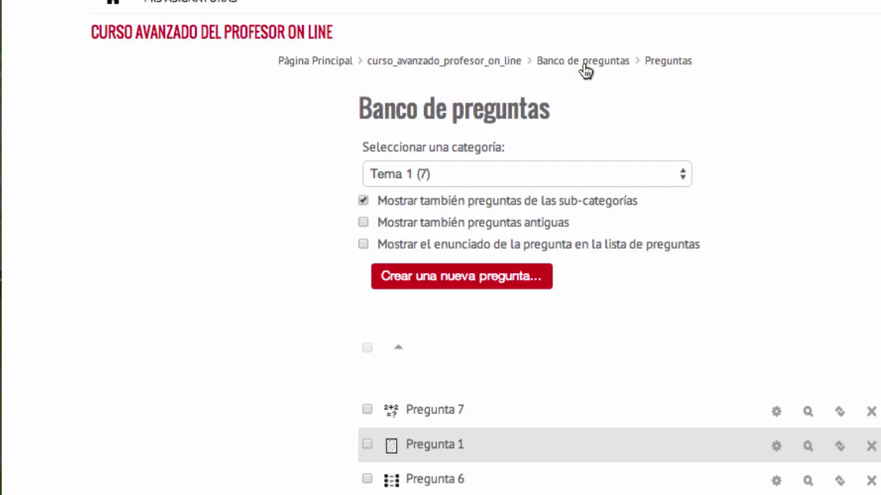
Start creating a new question of the type Calculada simple in the Tema 1 category.
scroll(584, 71, down, 4)
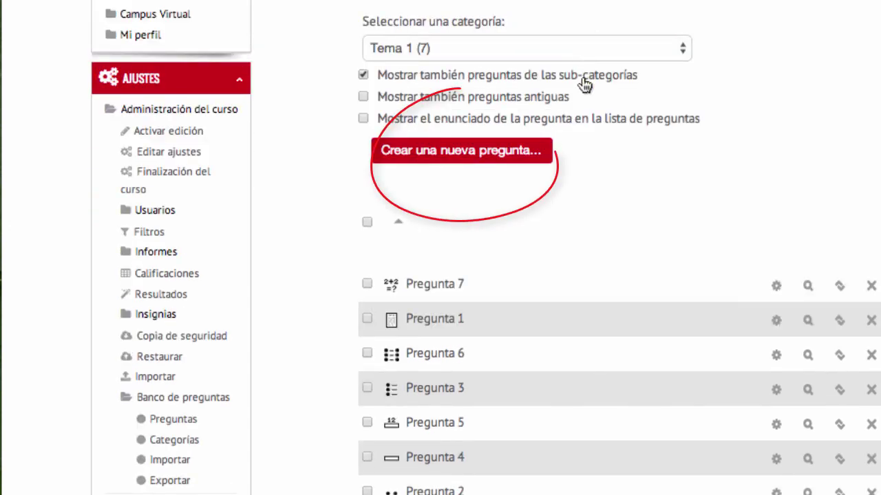
click(486, 154)
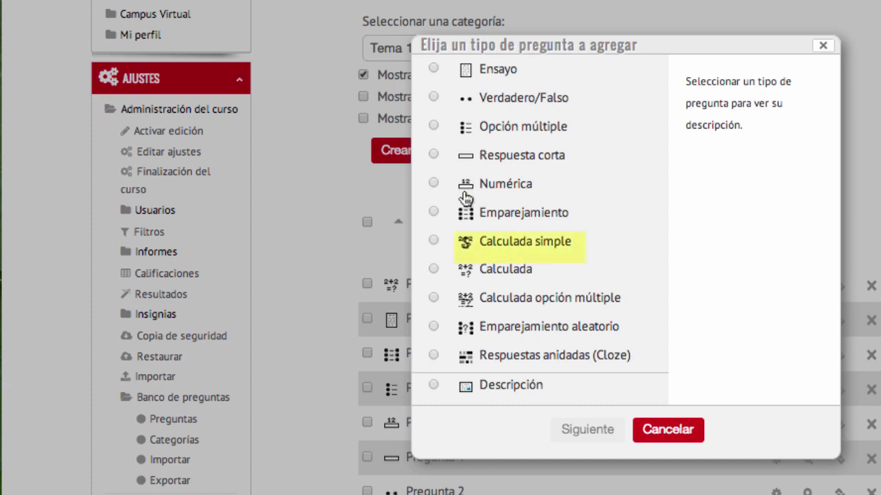
click(493, 246)
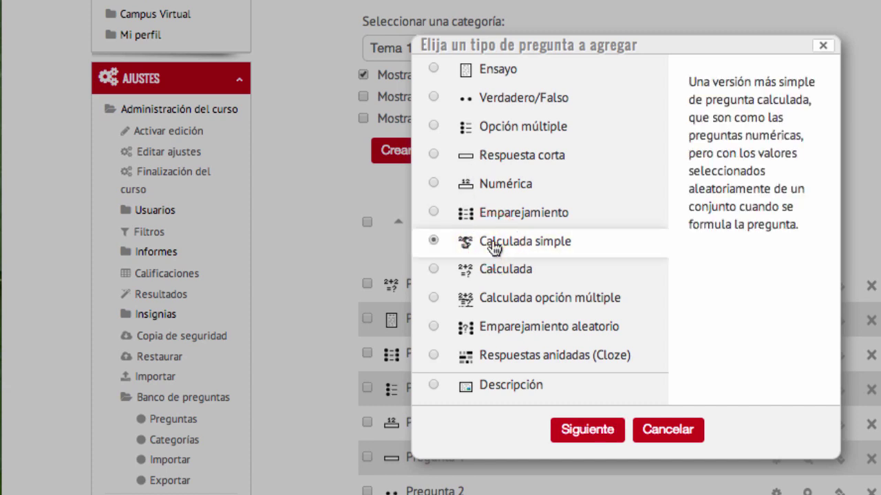
click(589, 436)
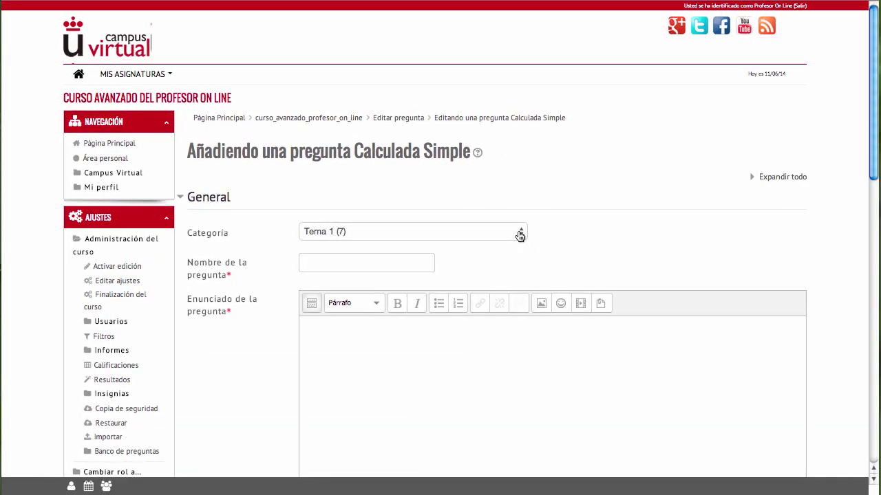
Name the new question "Pregunta 8".
scroll(520, 235, down, 3)
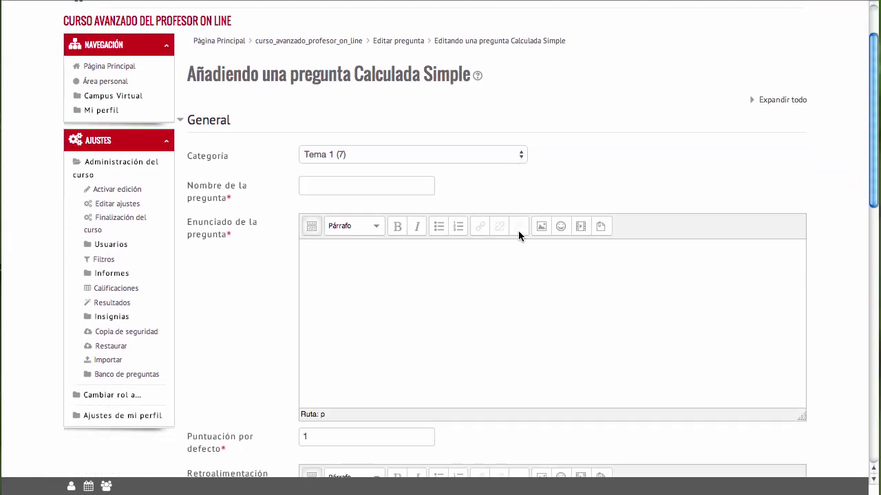
click(354, 183)
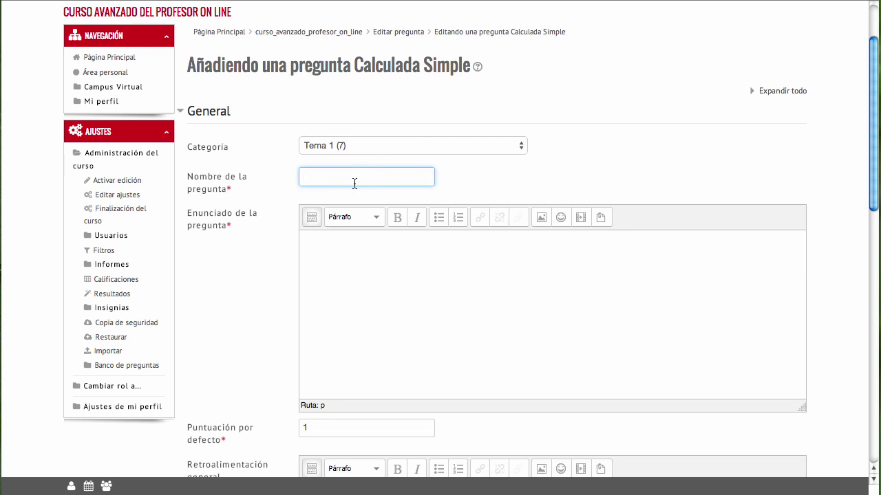
text(Pregunta 8)
Write the question text "¿Cuánto es la suma de {A} + {B}?" with the wildcards in curly braces.
click(359, 261)
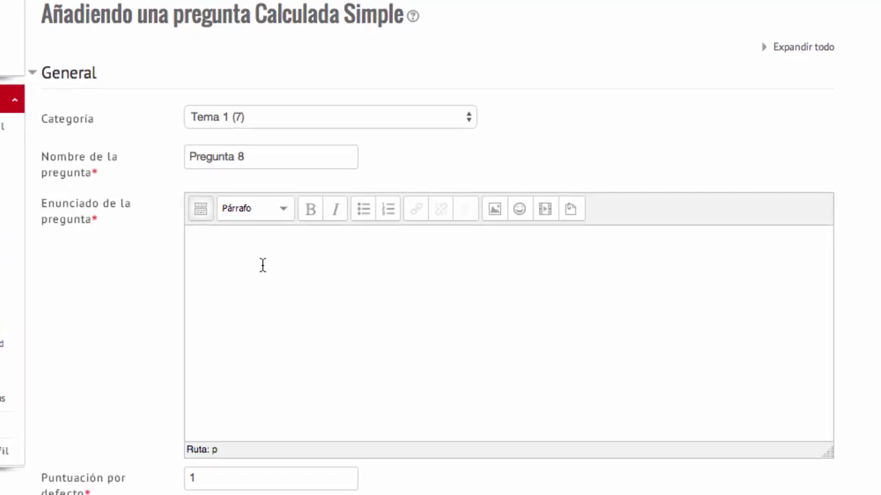
text(¿?)
key(Left)
text(Cuán)
text(to es la suma )
text(de {)
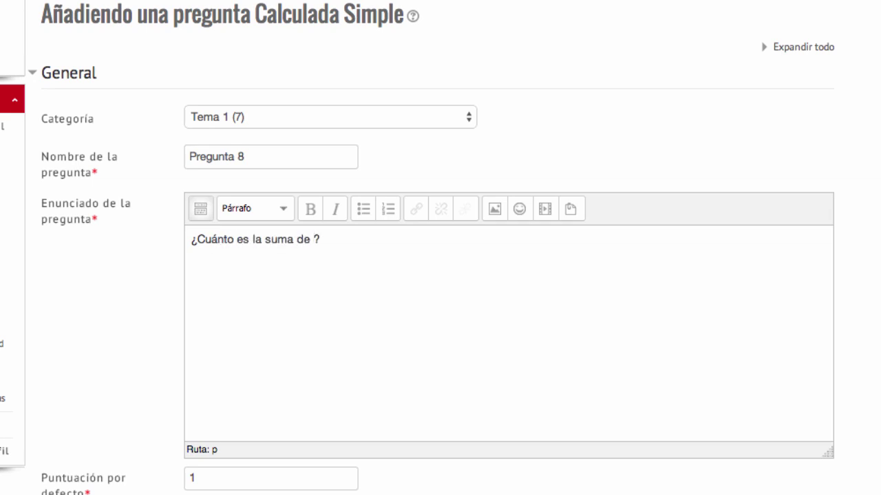
text(A} + )
text({)
key(BackSpace)
text({B})
Copy the expression {A} + {B} from the question text and point out its two wildcards.
drag(356, 238, 313, 239)
key(super+c)
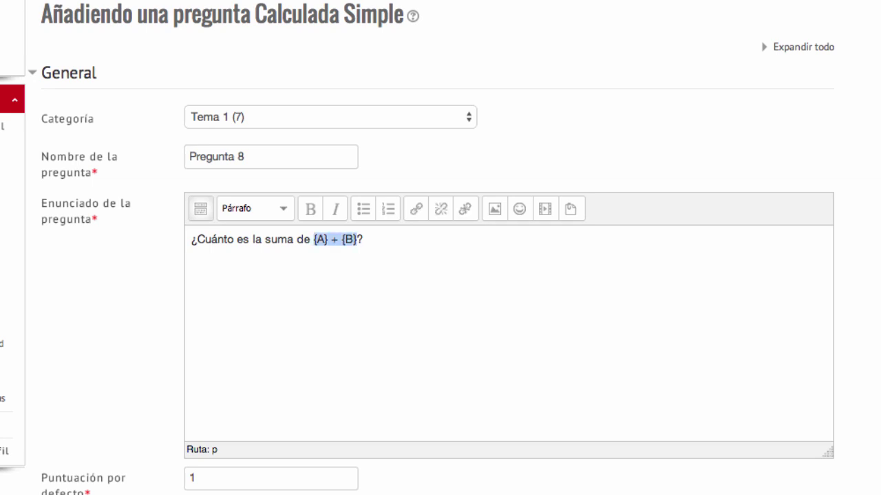
click(385, 273)
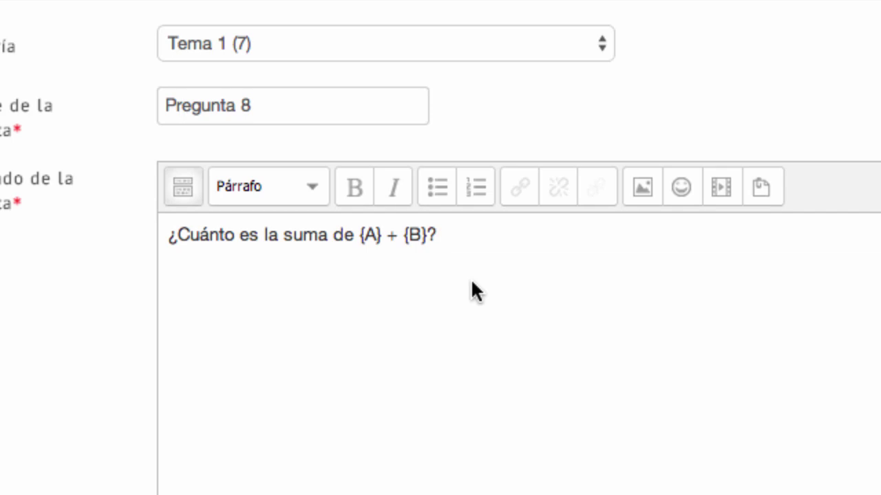
click(370, 246)
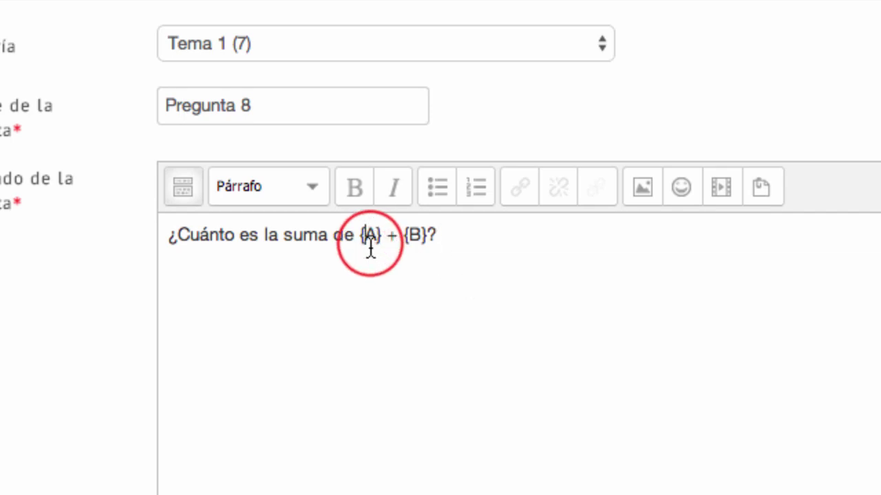
click(416, 235)
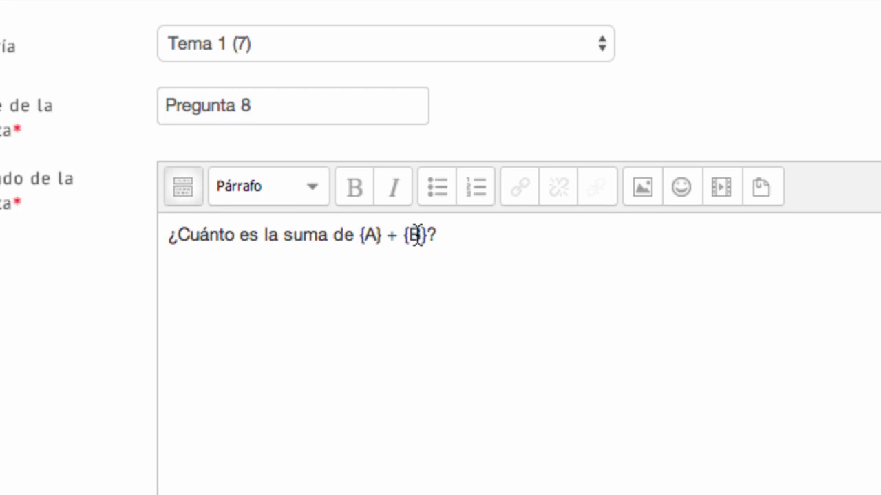
click(363, 234)
Examine the default score and general feedback fields, continuing down to the Respuestas section.
scroll(517, 372, down, 10)
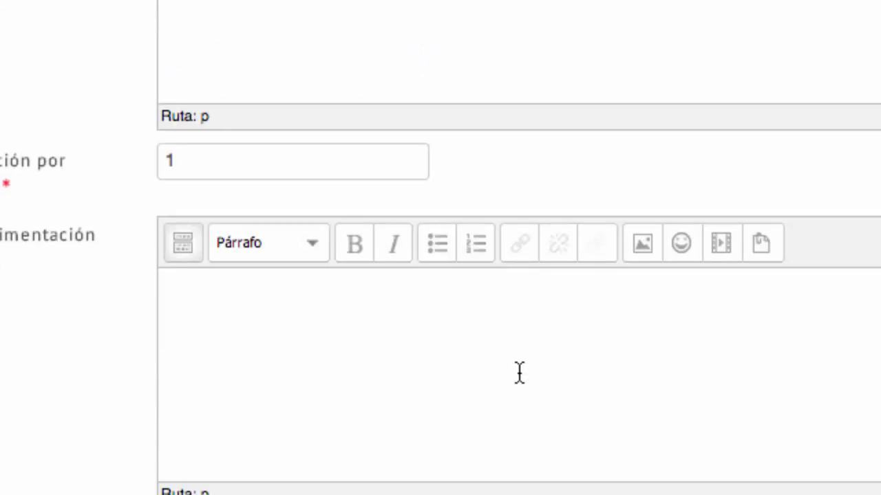
click(331, 168)
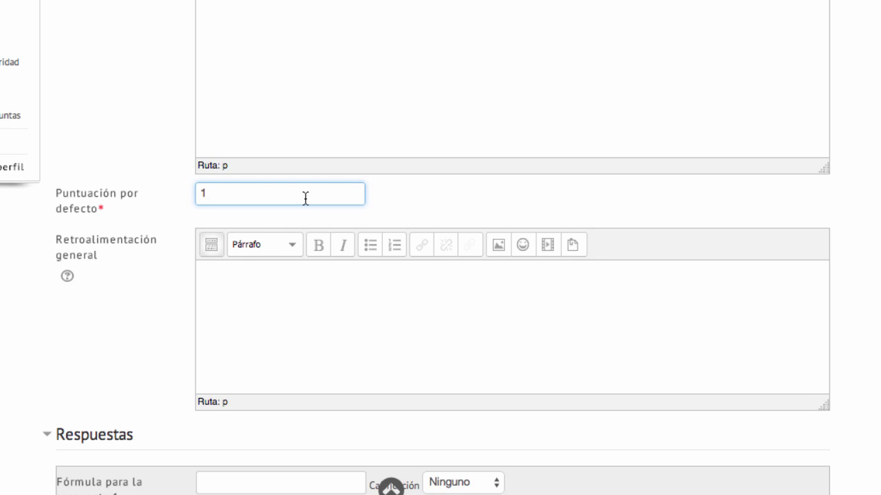
scroll(304, 198, down, 2)
scroll(305, 198, down, 3)
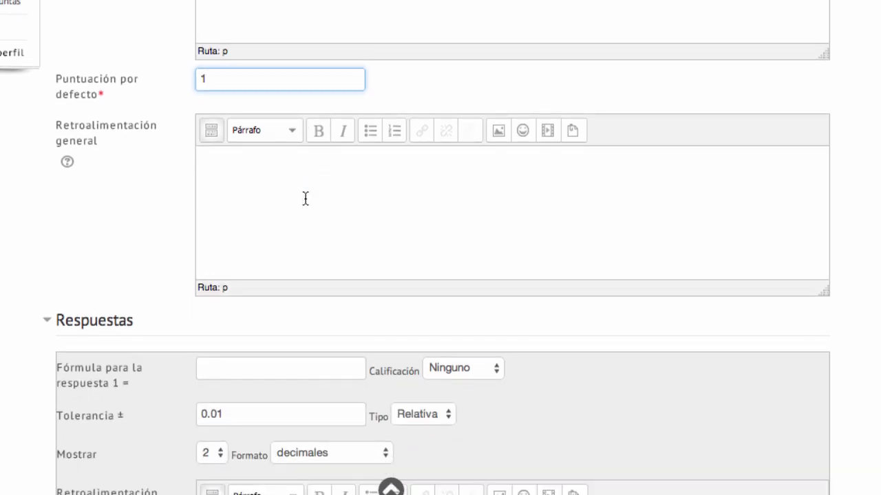
click(305, 198)
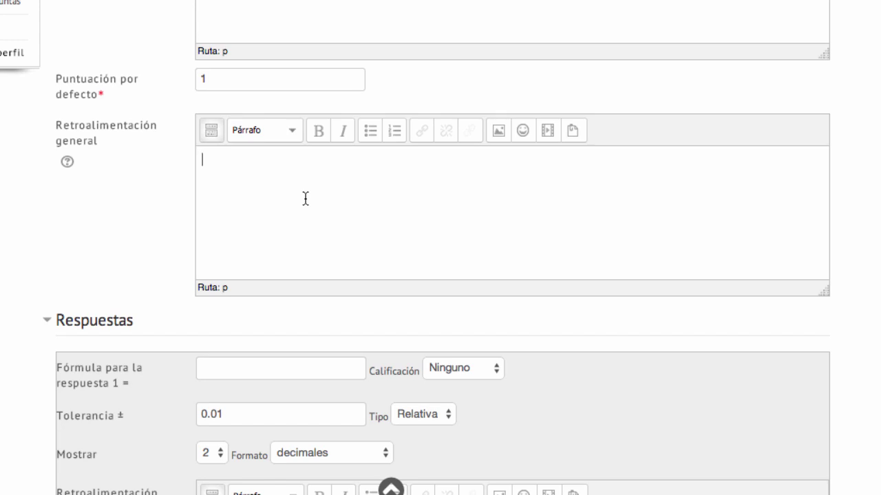
scroll(306, 198, down, 1)
scroll(305, 199, down, 2)
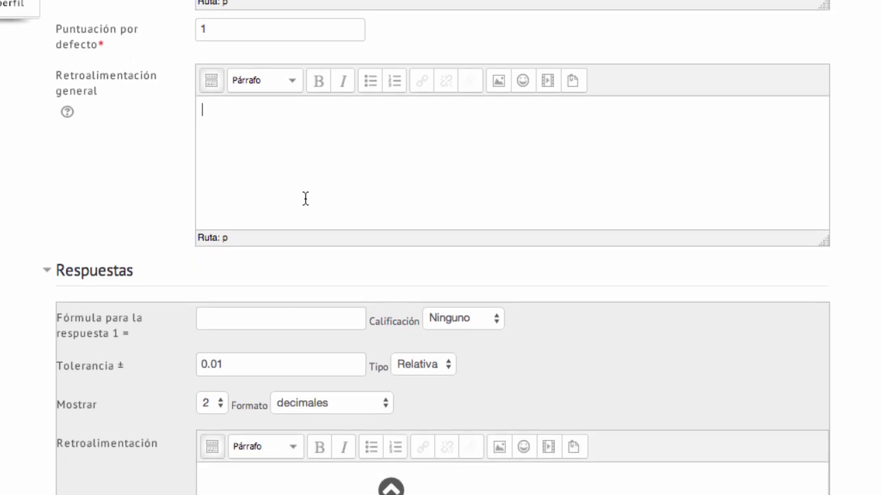
scroll(306, 199, down, 1)
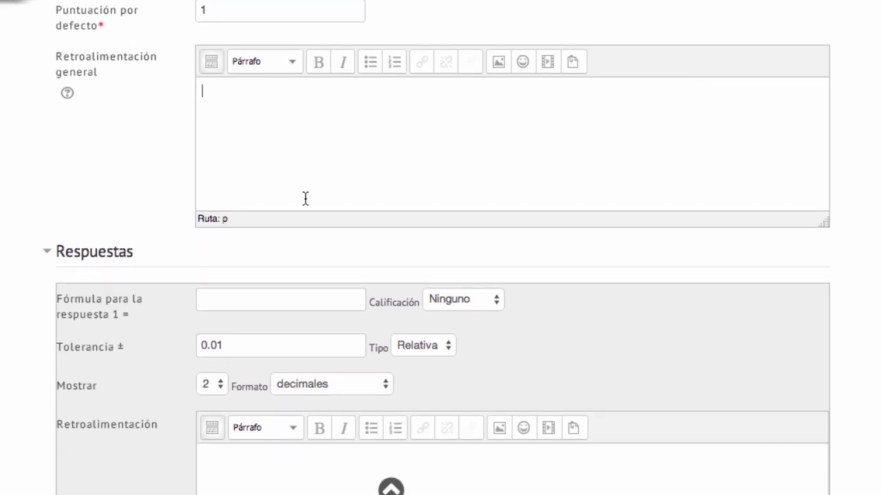
scroll(305, 199, down, 5)
scroll(305, 198, down, 4)
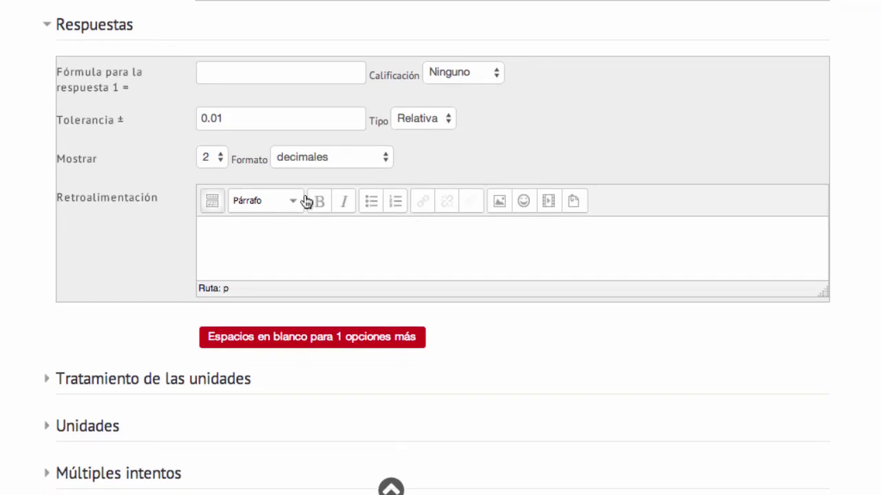
Paste {A} + {B} as the formula for answer 1 and set its grade to 100%.
click(261, 74)
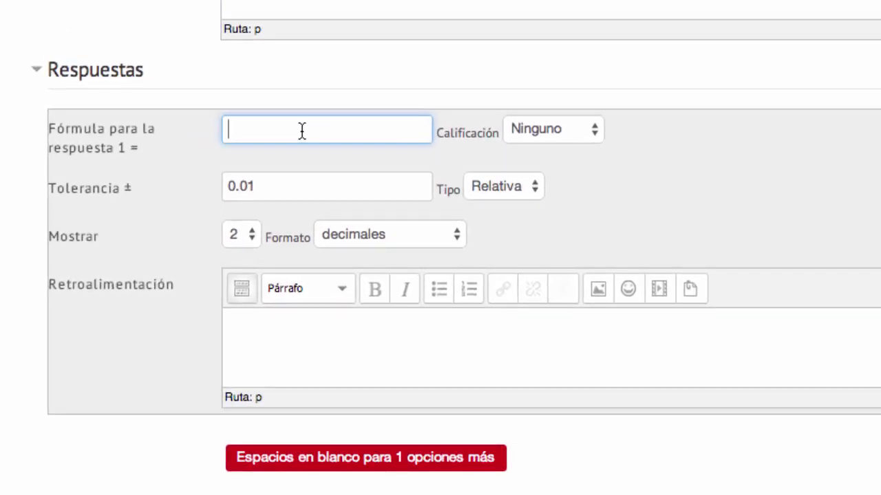
key(super+v)
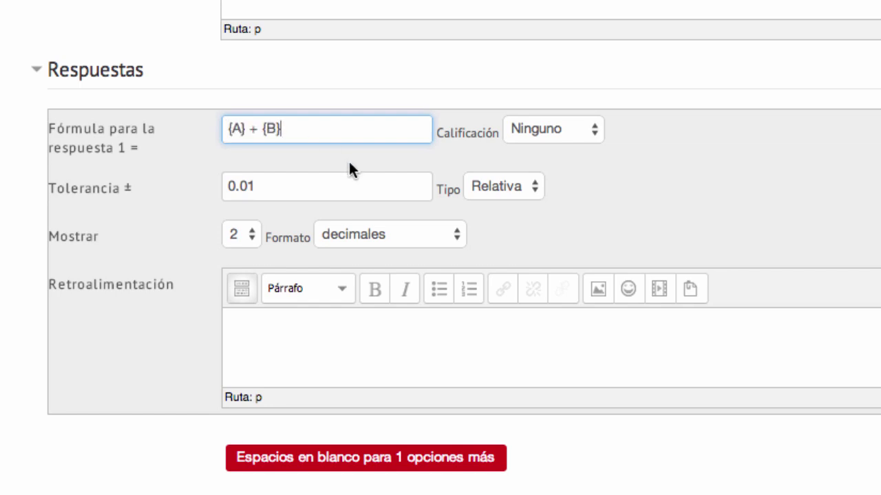
click(555, 127)
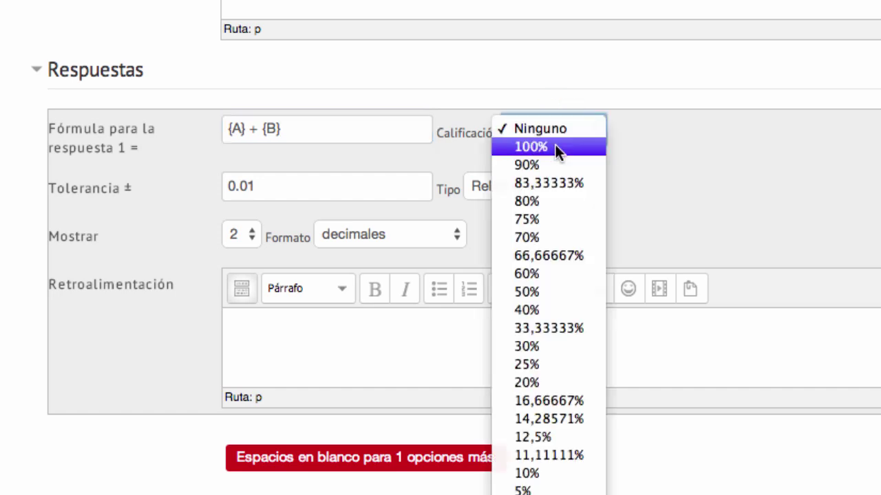
click(555, 147)
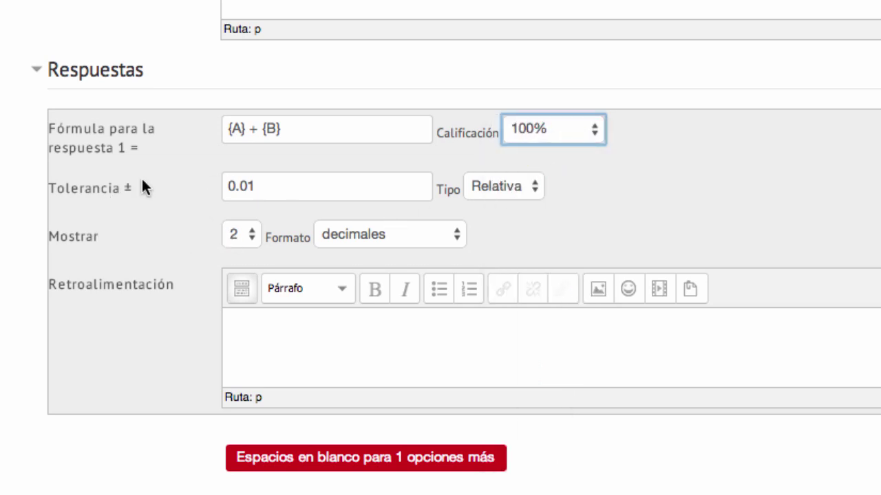
Expand the Tratamiento de las unidades section and review the unit handling options without changing the selection.
scroll(141, 177, down, 3)
scroll(143, 187, down, 5)
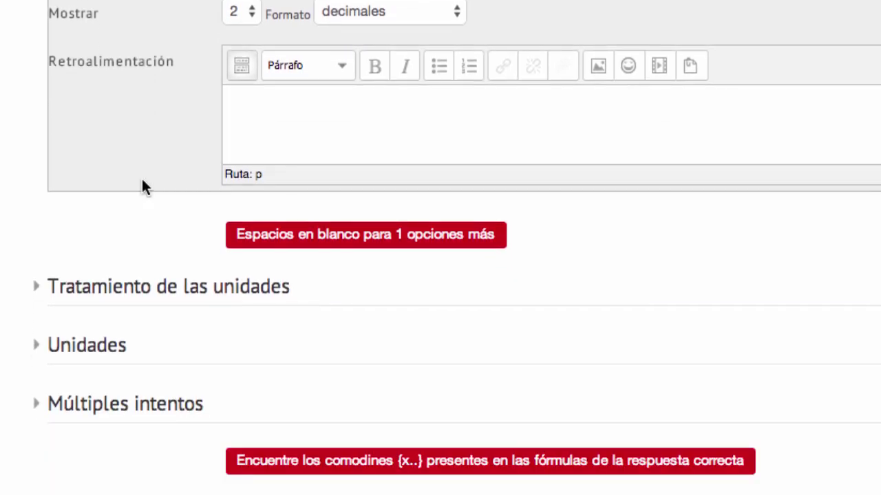
click(137, 287)
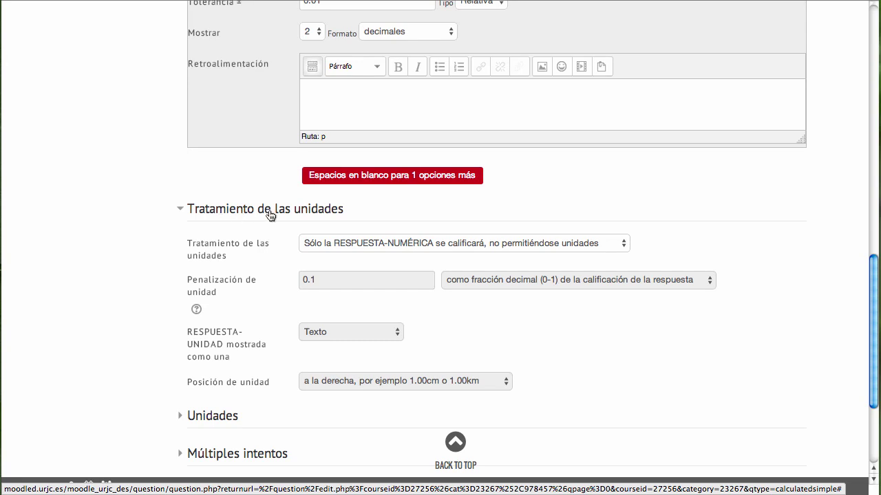
click(434, 245)
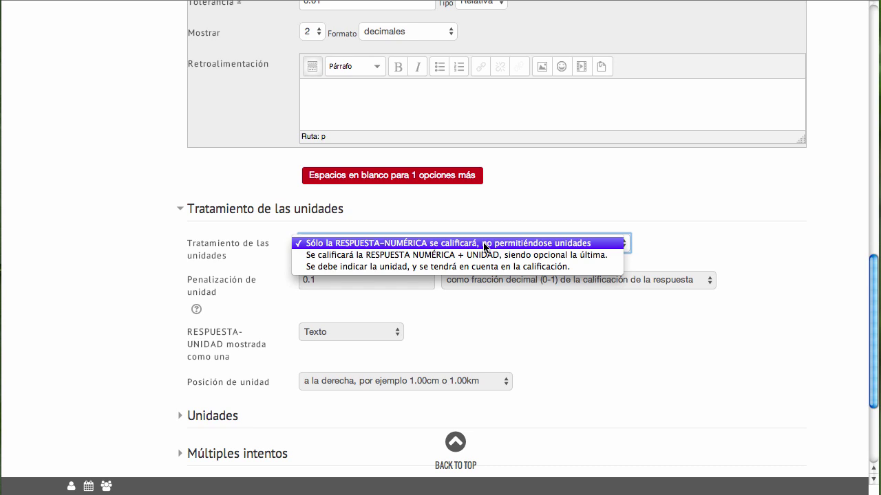
click(580, 318)
Expand the Múltiples intentos section and review its hint fields and the penalty options for each incorrect attempt.
scroll(580, 319, down, 1)
scroll(580, 318, down, 5)
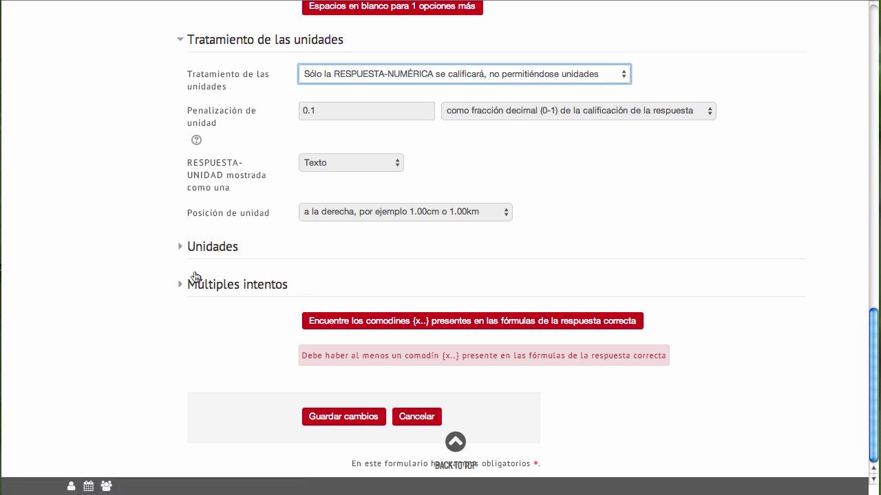
click(239, 285)
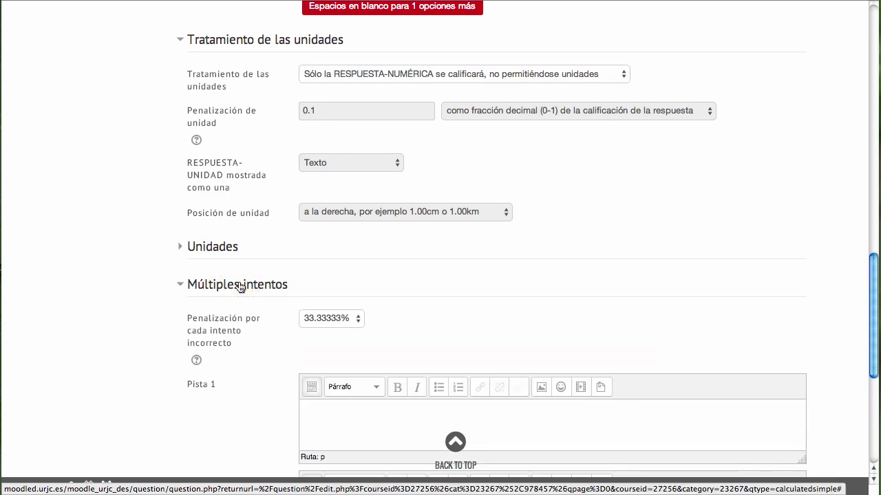
scroll(549, 261, down, 3)
scroll(548, 262, down, 3)
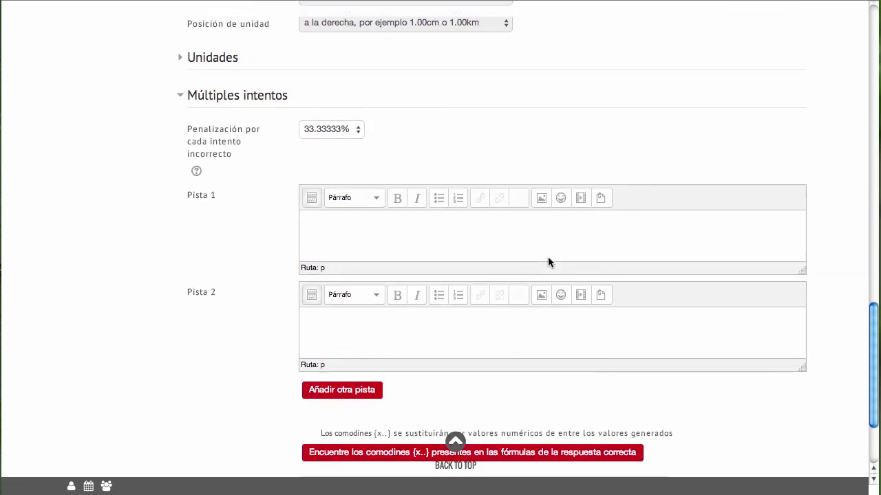
click(342, 102)
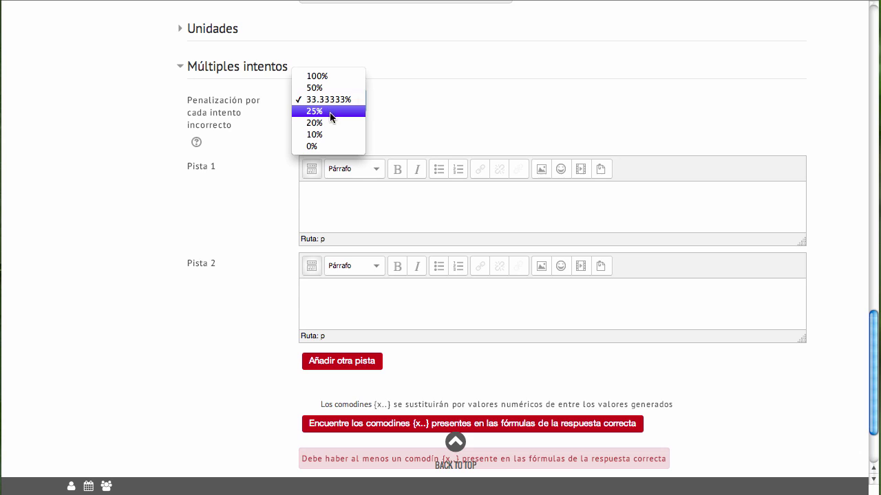
click(481, 86)
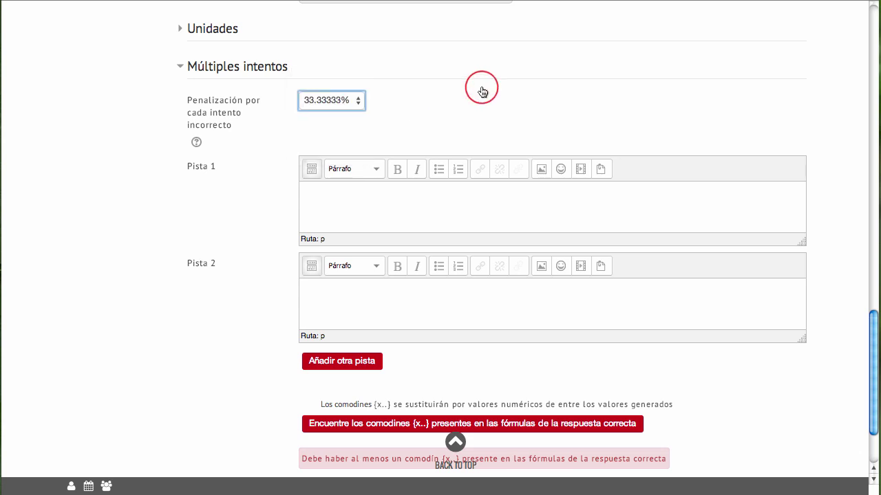
Find the wildcards present in the correct answer formulas, leaving both hints of the Múltiples intentos section empty.
scroll(481, 86, down, 3)
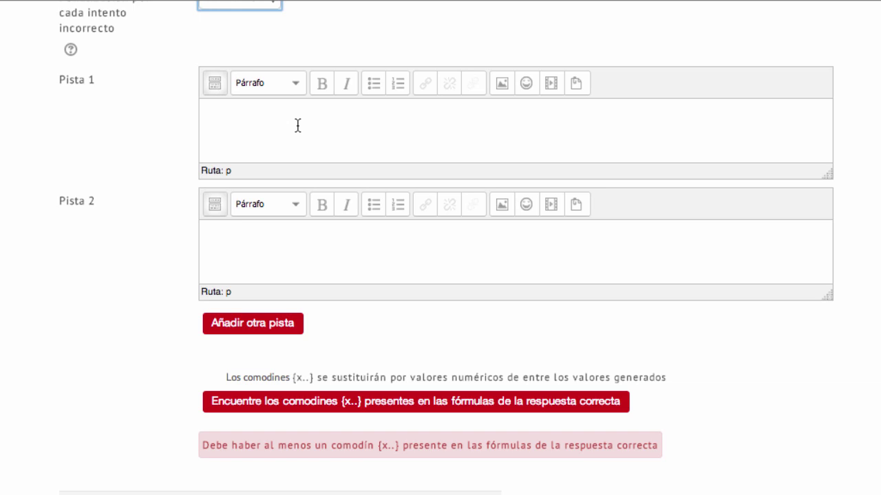
scroll(252, 219, up, 3)
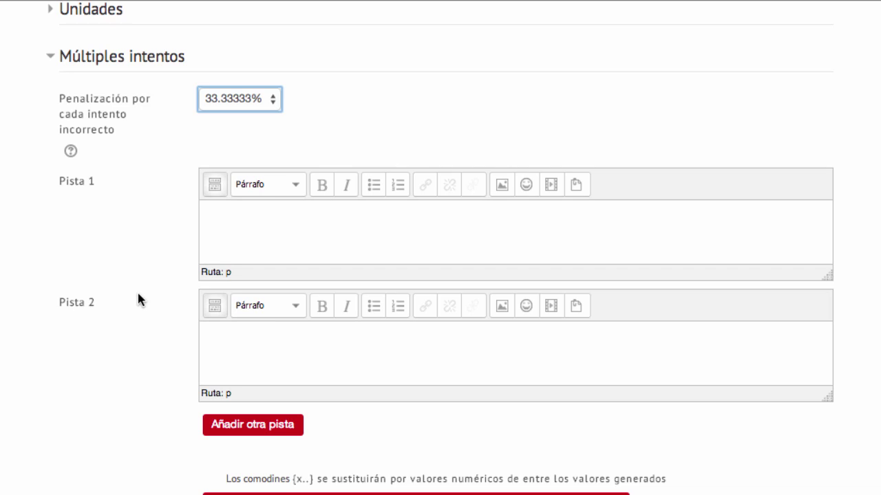
scroll(138, 300, down, 3)
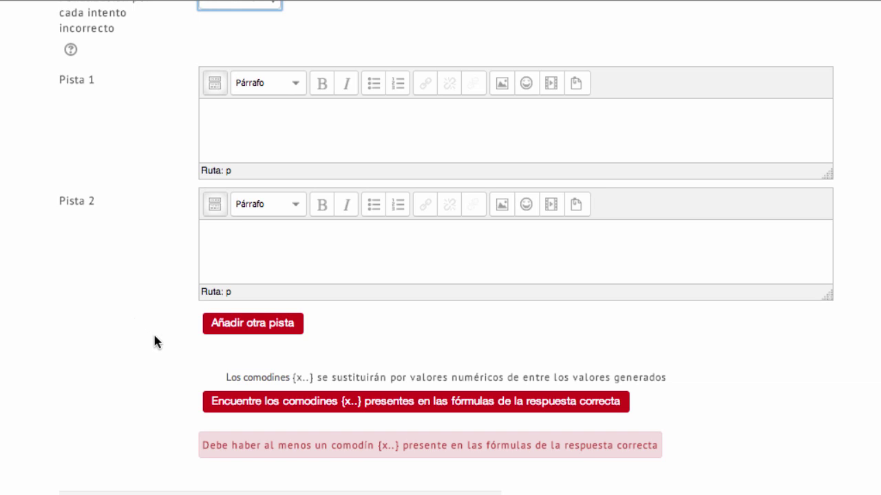
click(273, 403)
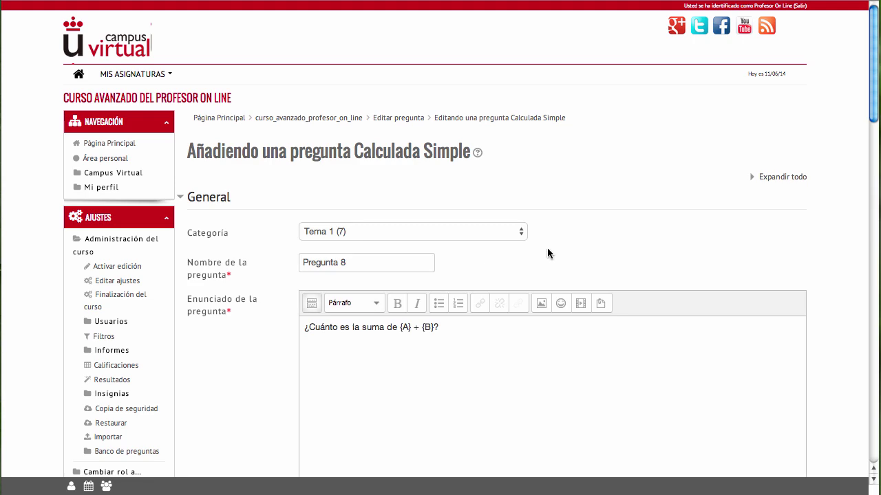
Expand the section with the parameters of the wildcards used to generate values, showing the ranges for {A} and {B}.
scroll(546, 248, down, 5)
scroll(547, 251, down, 12)
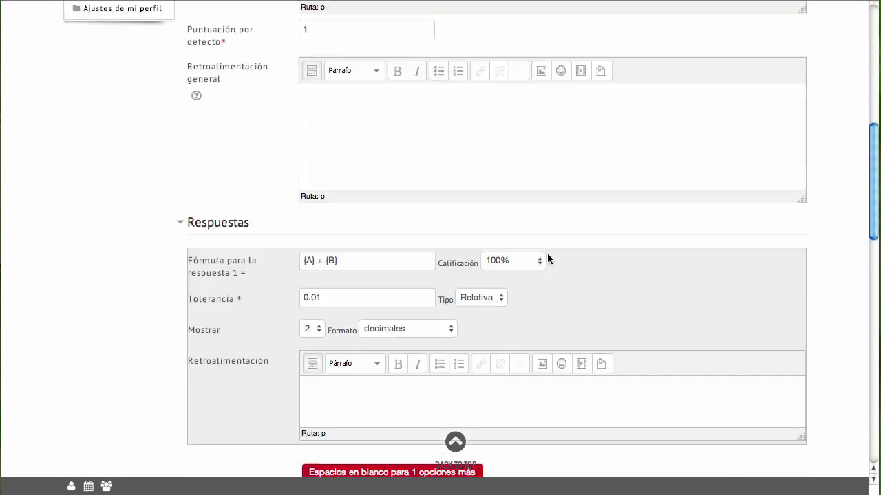
scroll(548, 261, down, 10)
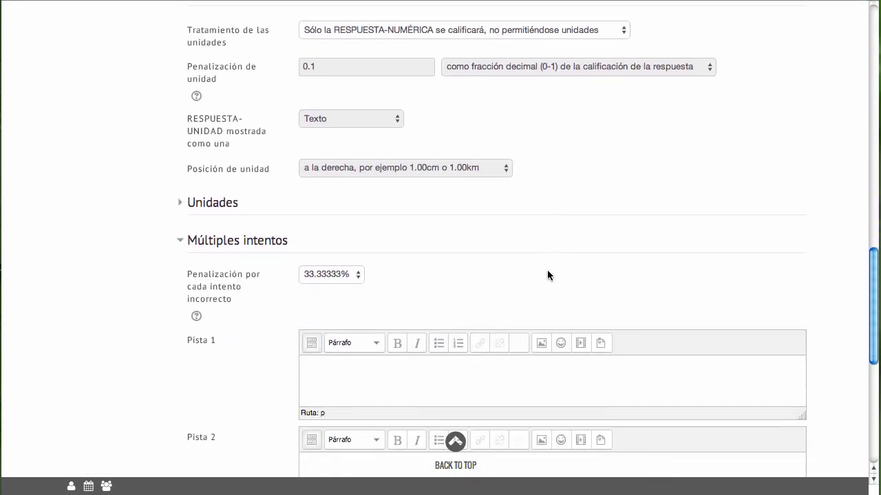
scroll(547, 275, down, 8)
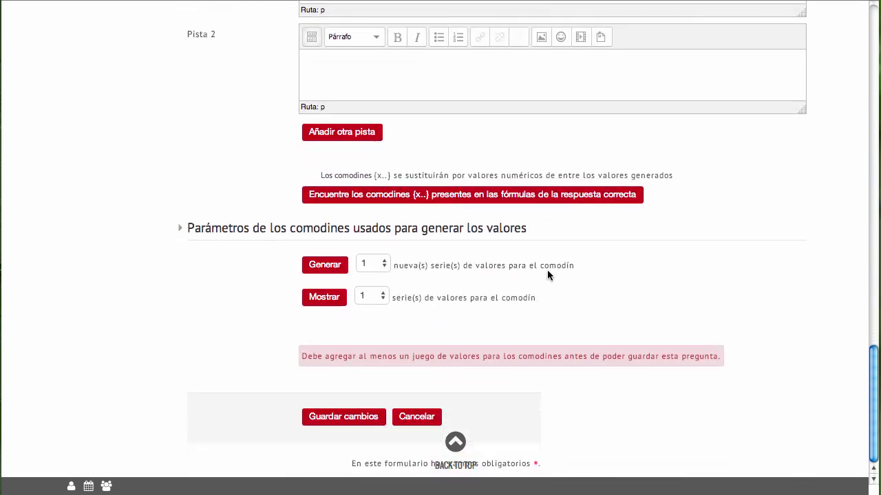
click(177, 228)
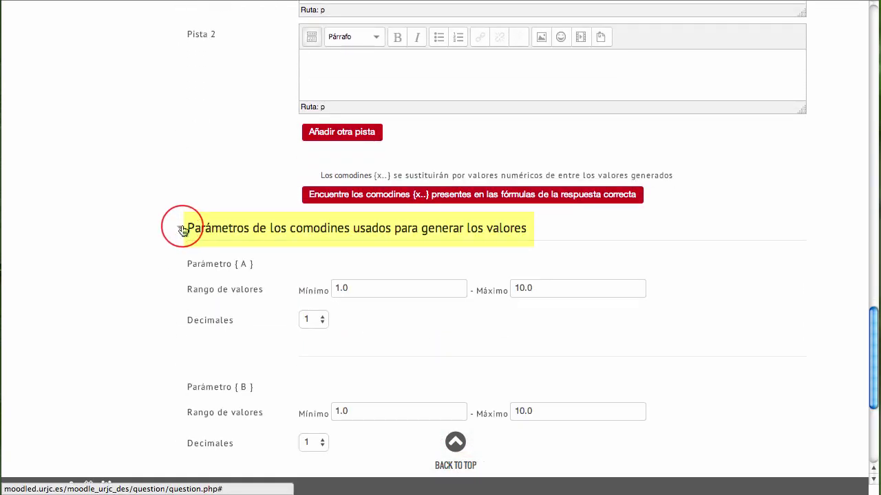
scroll(154, 213, down, 3)
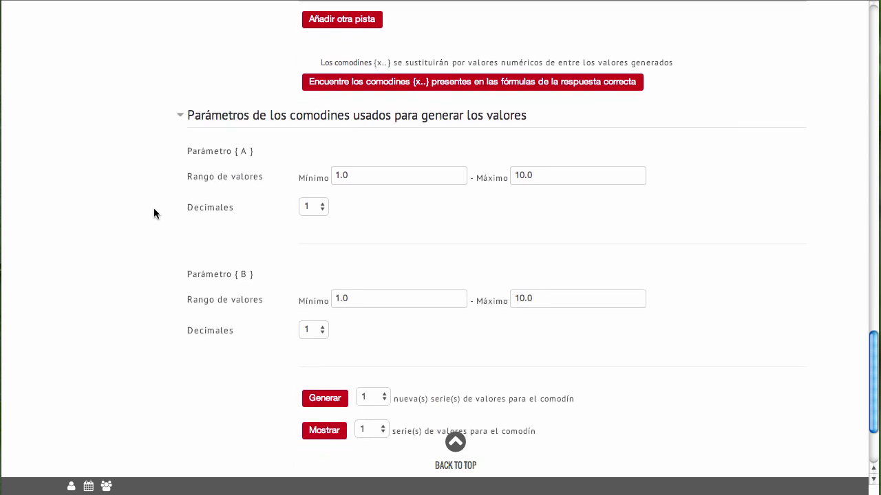
Set the maximum of the value range to 1000 for wildcard {A} and to 500 for wildcard {B}.
click(366, 184)
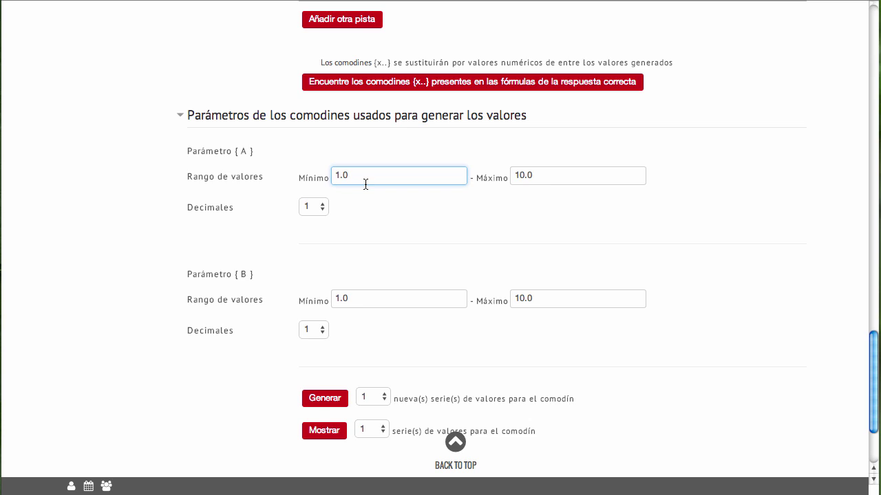
drag(544, 173, 425, 174)
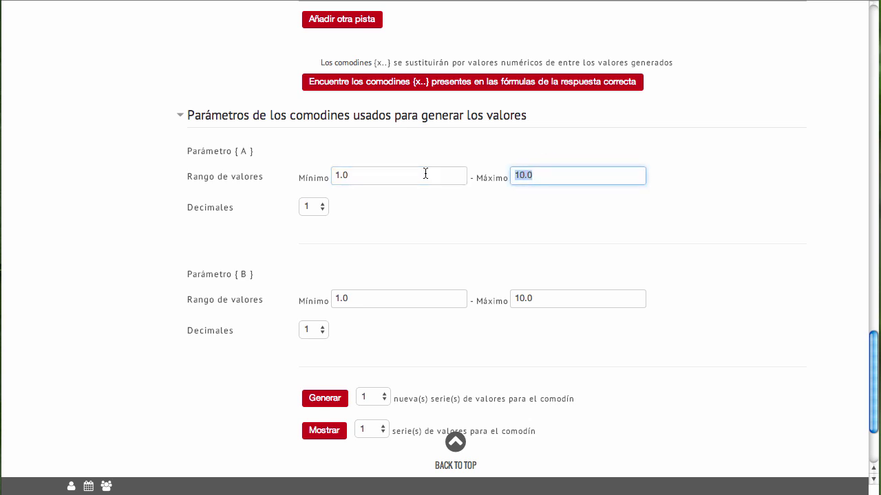
text(1000)
click(535, 298)
drag(459, 291, 459, 291)
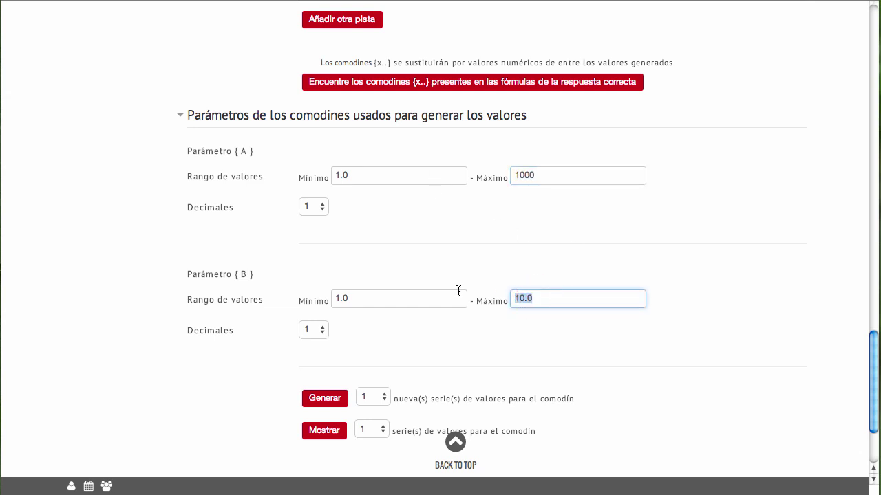
text(500)
Generate 20 new sets of wildcard values for the question.
scroll(671, 328, down, 2)
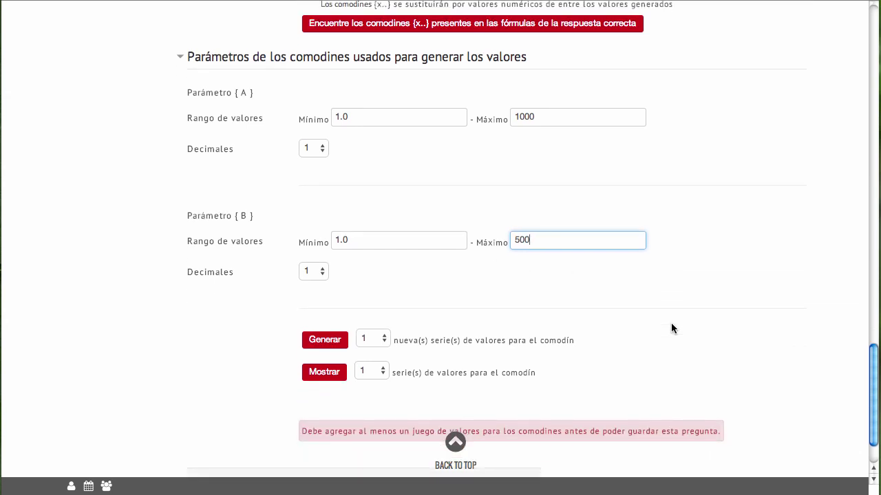
scroll(671, 328, down, 1)
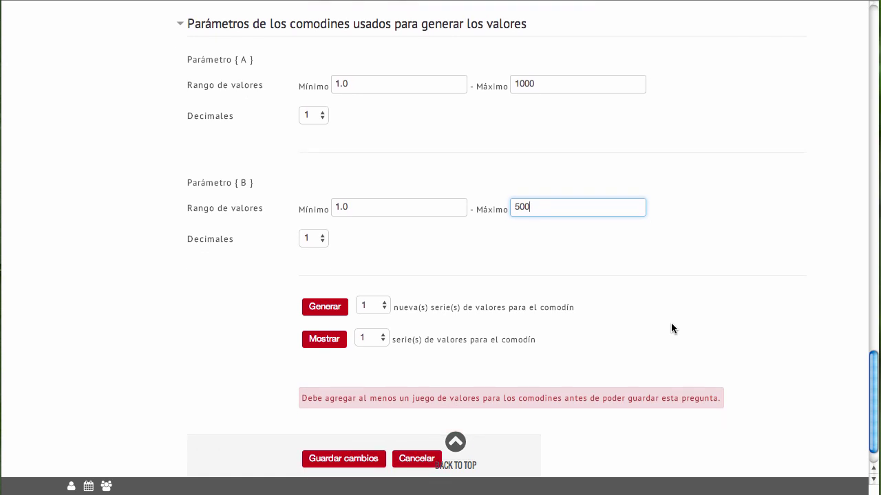
click(367, 306)
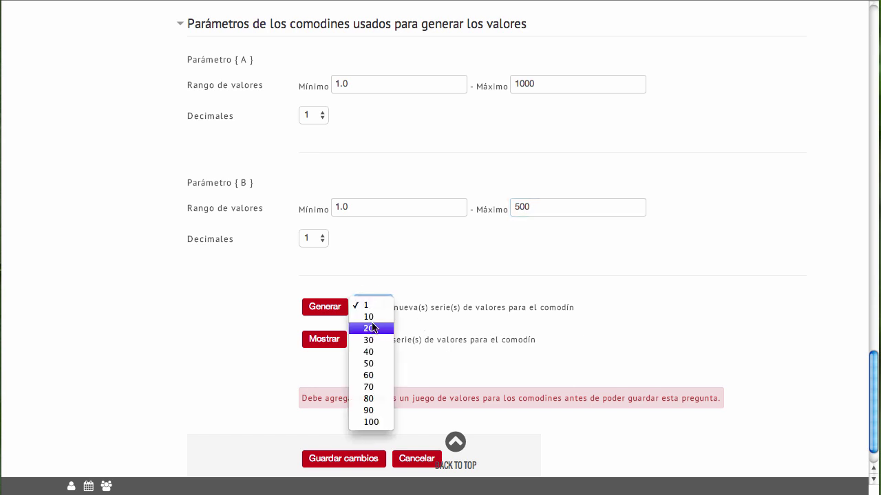
click(372, 327)
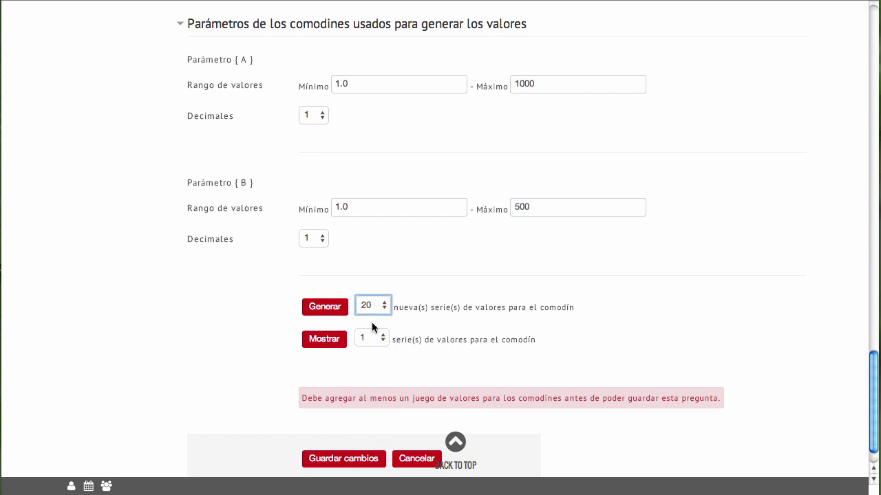
click(326, 311)
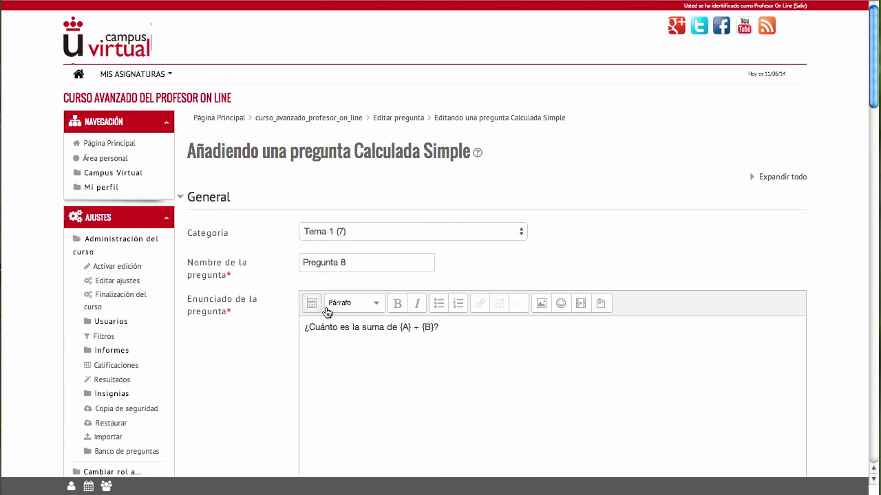
Expand the Valores de comodines section and review the generated values, the correct answer and its accepted limits.
scroll(385, 280, down, 5)
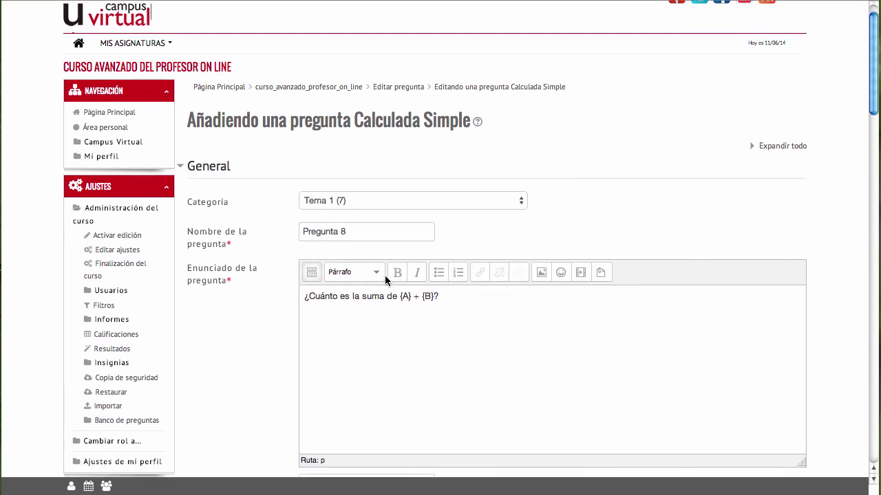
scroll(386, 280, down, 4)
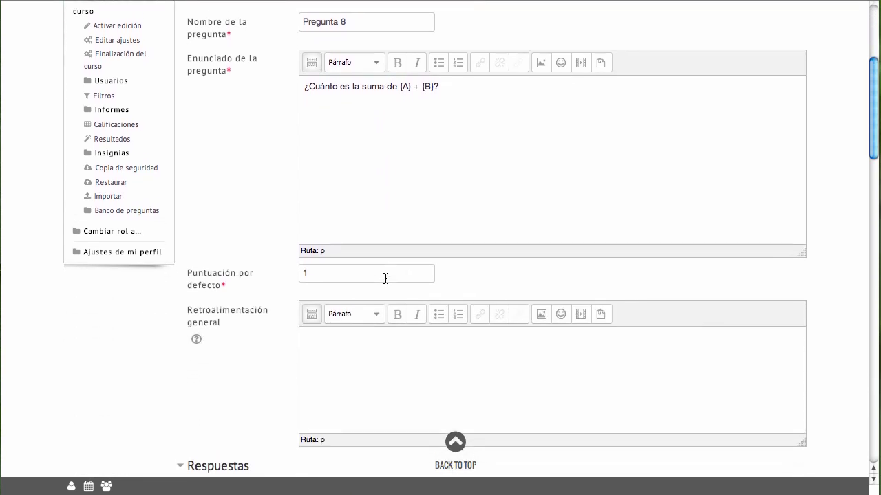
scroll(385, 279, down, 9)
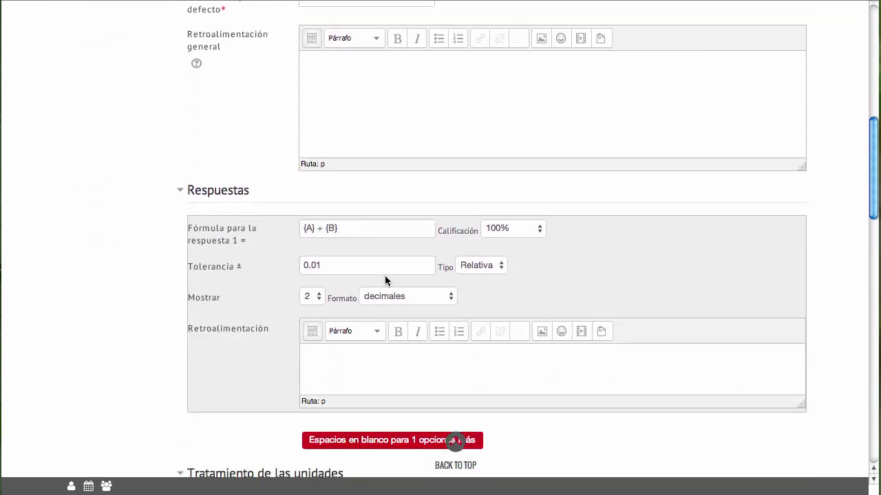
scroll(386, 278, down, 20)
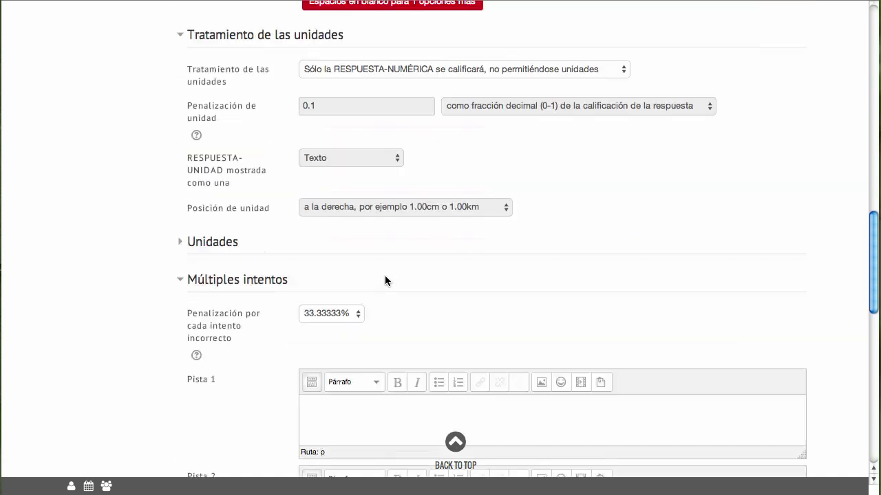
scroll(385, 279, down, 6)
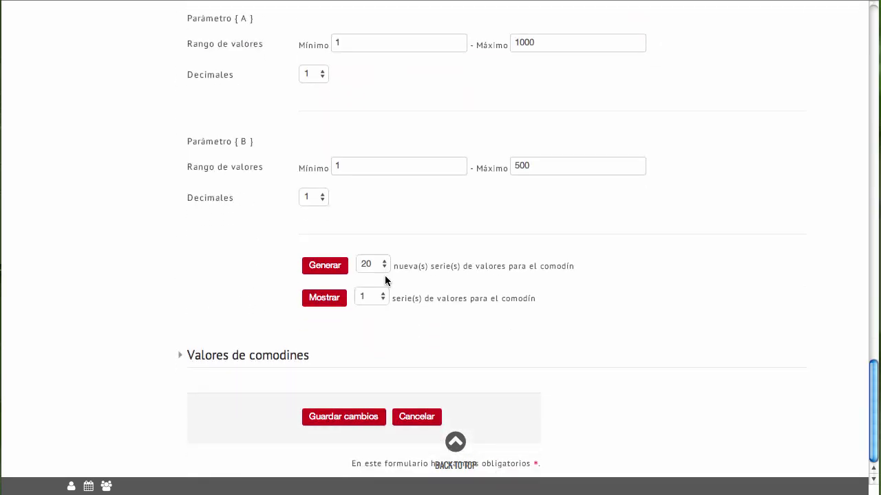
click(180, 356)
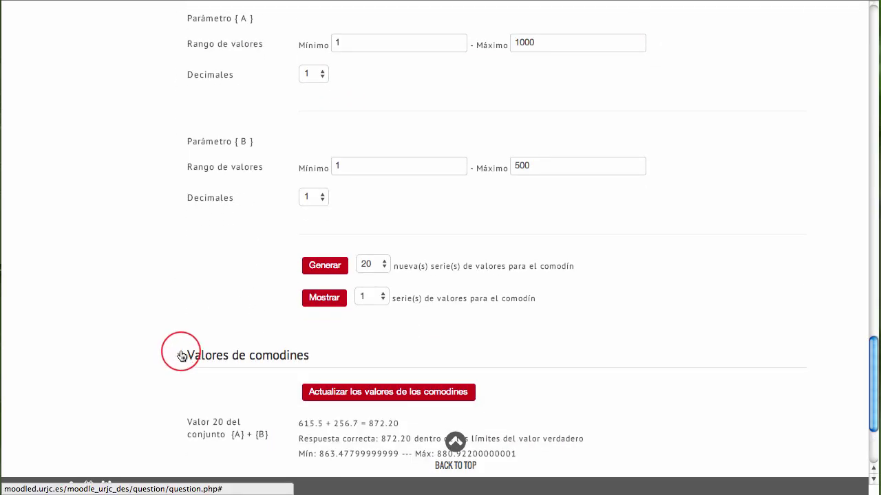
scroll(210, 301, down, 3)
scroll(210, 300, down, 2)
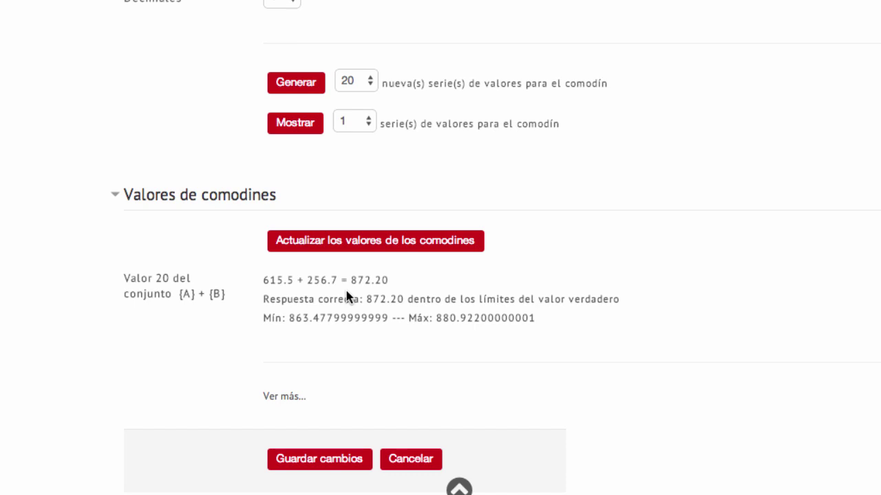
Save the question and open the preview of Pregunta 8 from the question bank list.
click(318, 466)
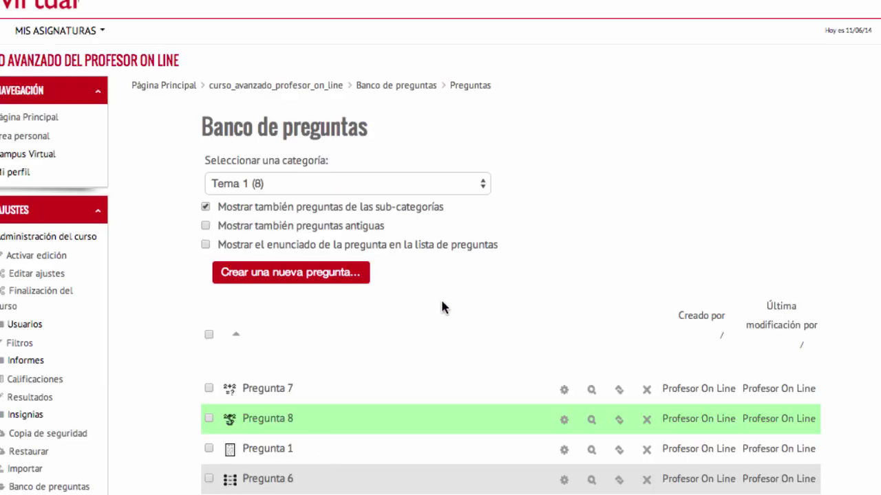
scroll(440, 307, down, 1)
scroll(441, 306, down, 2)
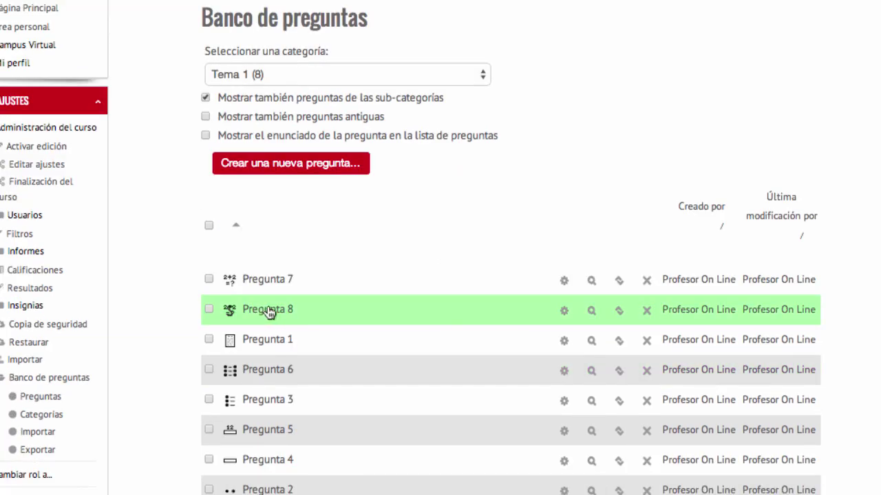
click(591, 311)
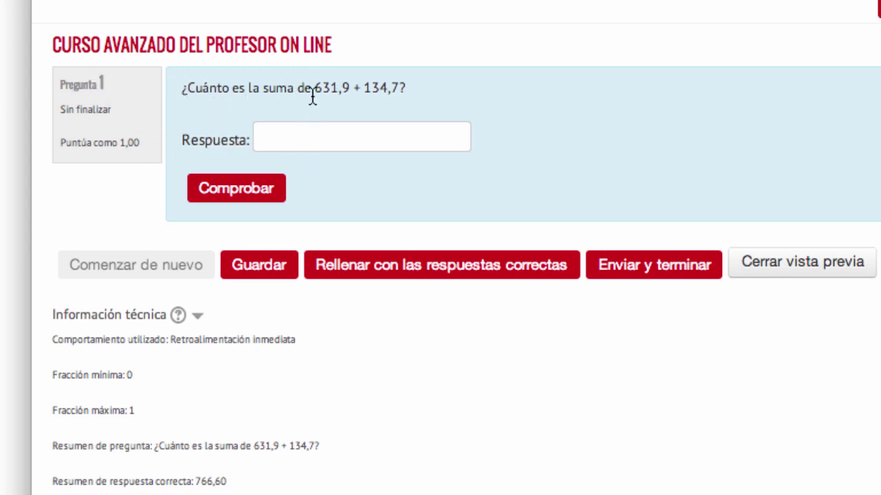
Examine the wildcard values and their decimals in the wording of the previewed question.
drag(330, 87, 387, 85)
click(388, 86)
click(389, 87)
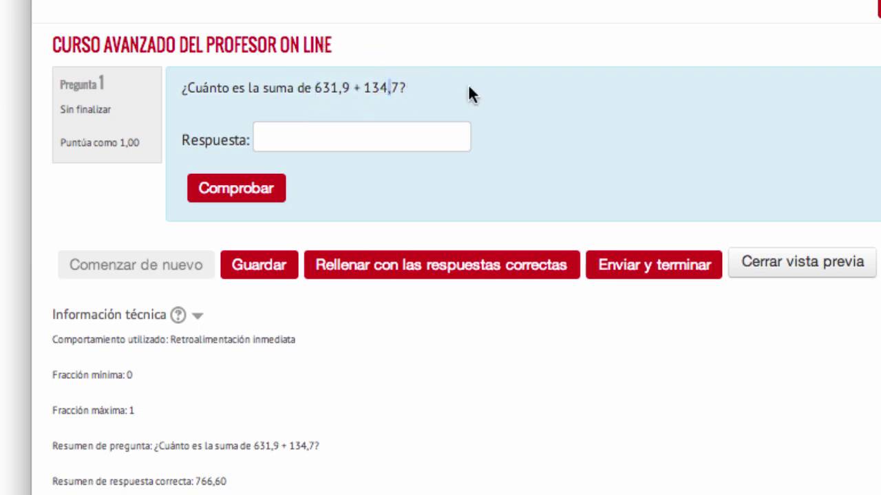